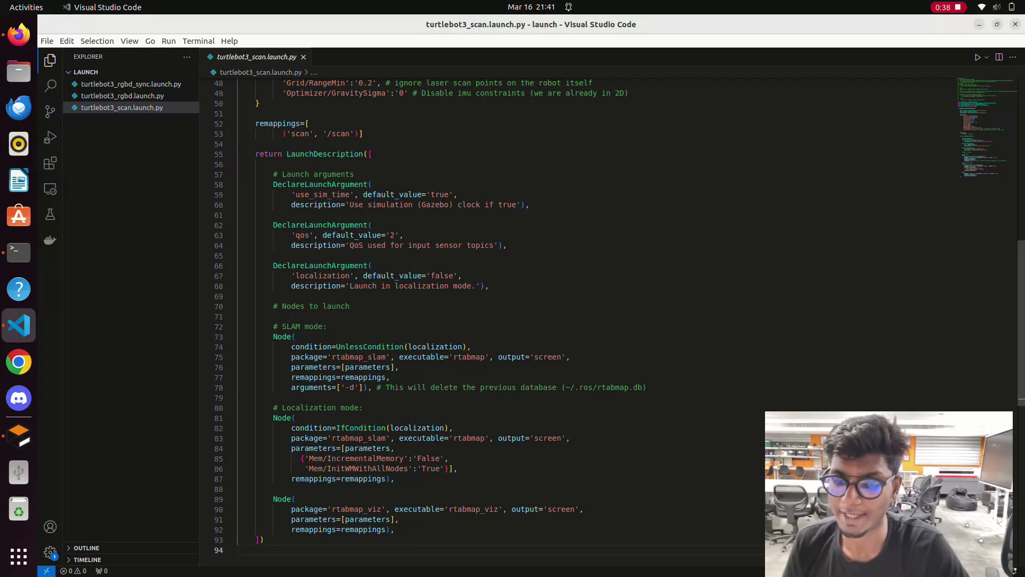
Switch to Terminal's first session, clear it and run sudo apt install ros-humble-rtabmap-ros by replacing $ROS_DISTRO with humble in the previous command.
key(alt+Tab)
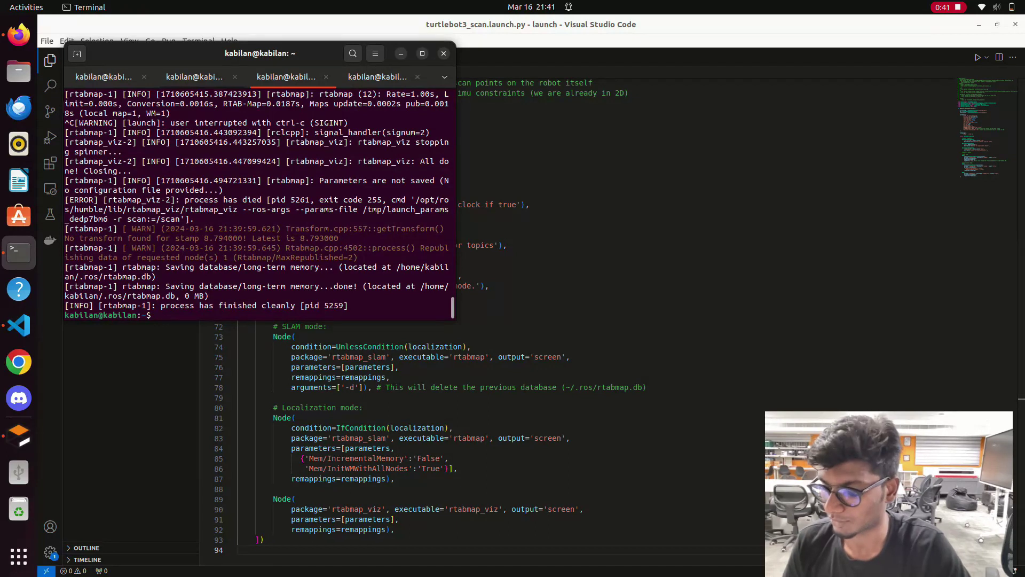
key(alt+1)
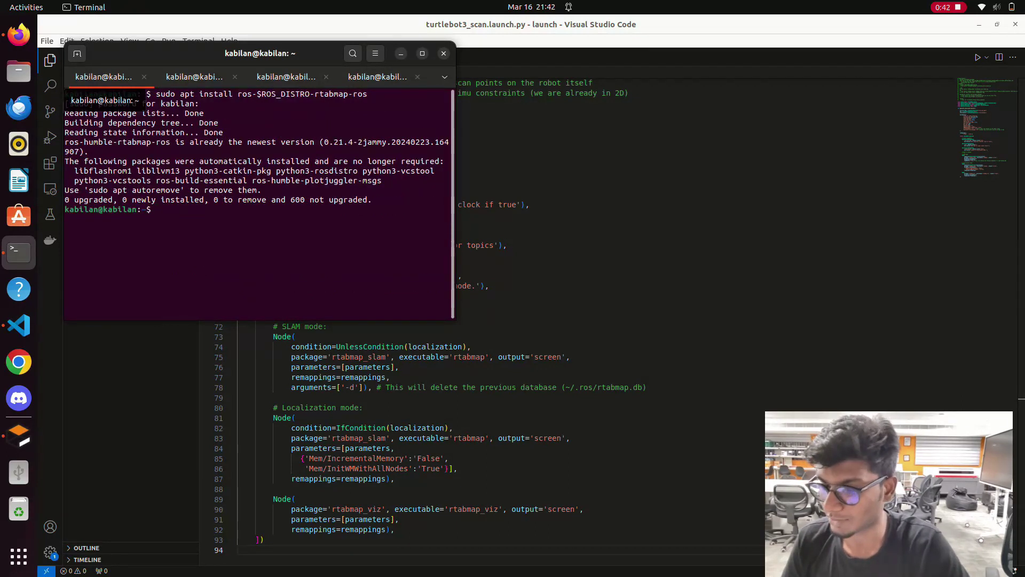
key(ctrl+l)
key(Up)
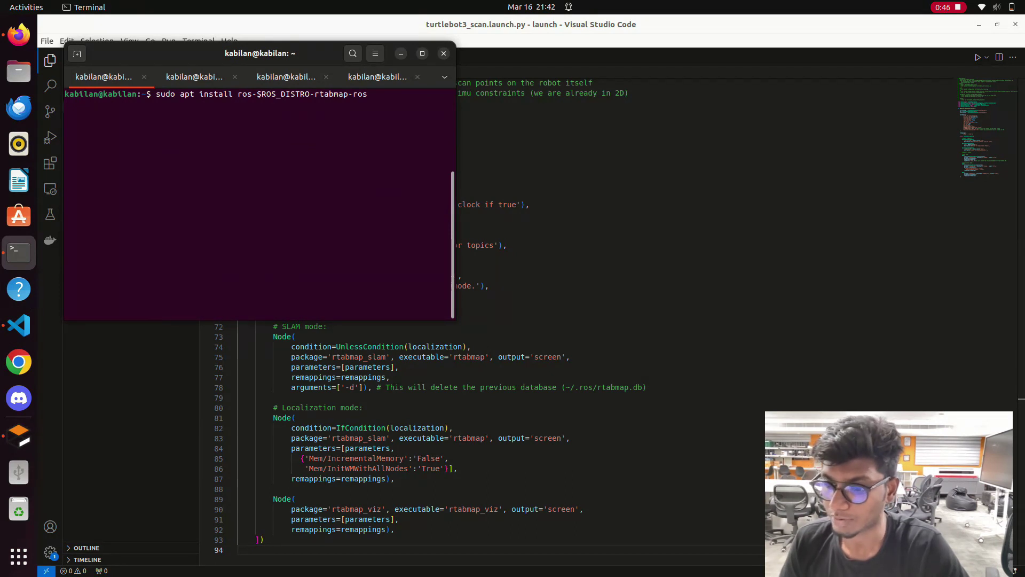
key(Left)
key(Left)
key(Left)
key(Left)
key(Left)
key(Left)
key(Left)
key(Left)
key(Left)
key(Left)
key(Left)
key(Left)
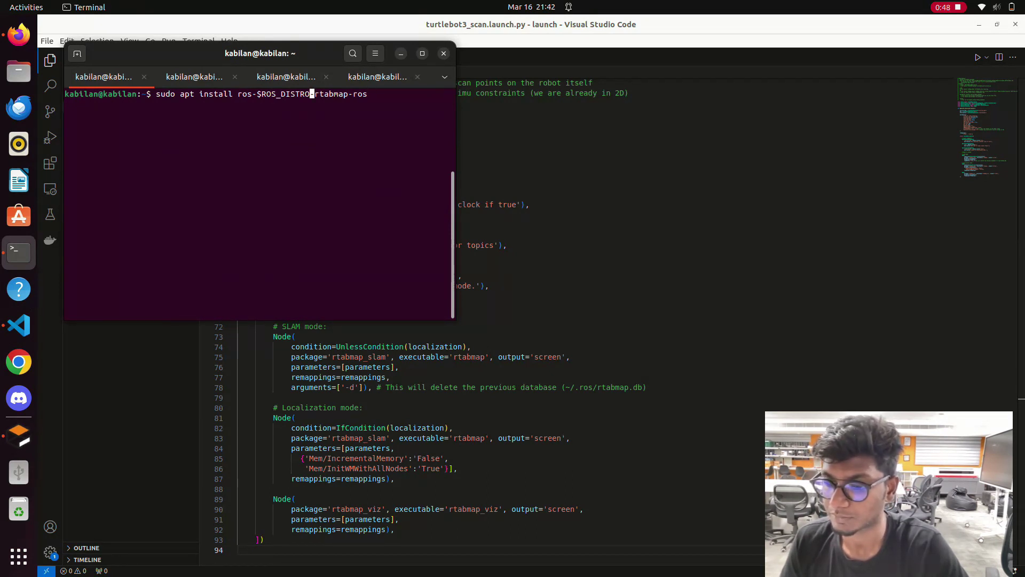
key(BackSpace)
key(BackSpace)
key(BackSpace)
key(BackSpace)
key(BackSpace)
key(BackSpace)
key(BackSpace)
key(BackSpace)
key(BackSpace)
key(BackSpace)
key(BackSpace)
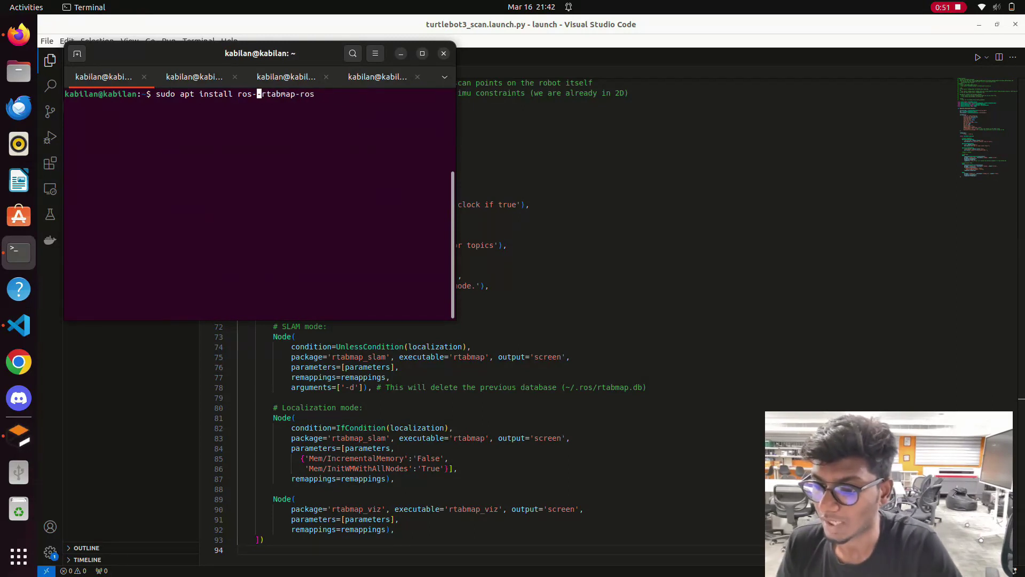
text(humble)
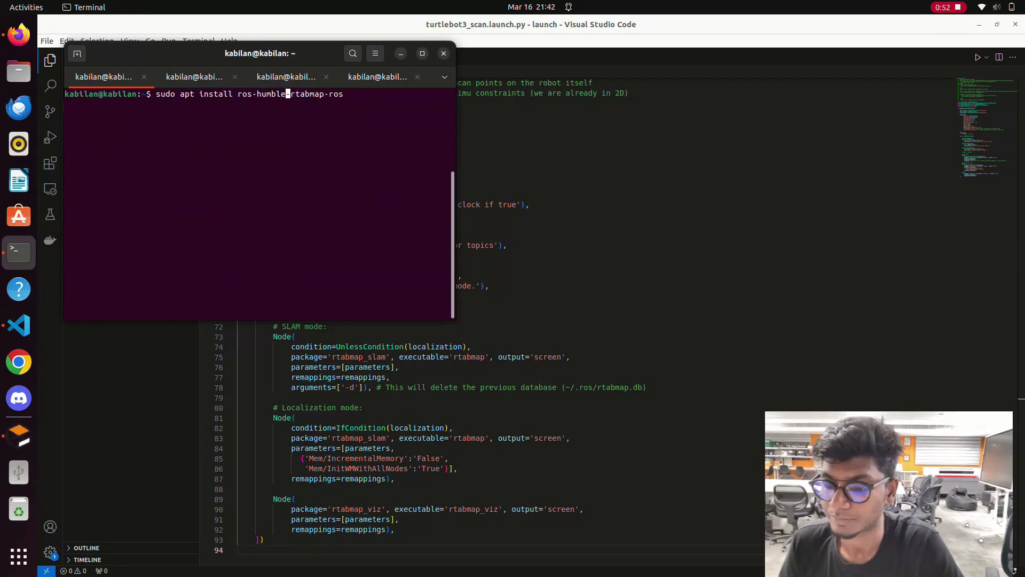
key(Return)
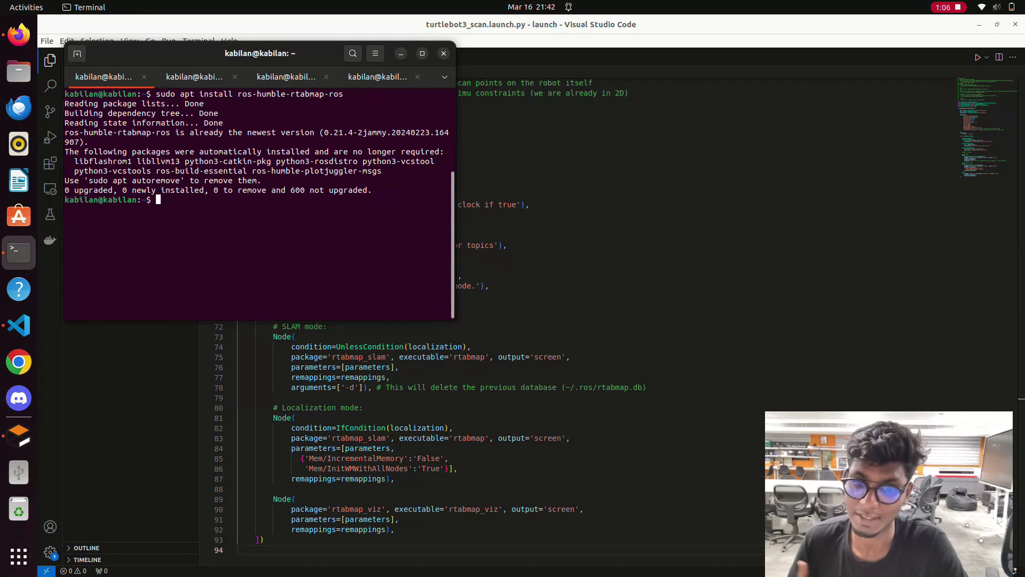
Switch to Visual Studio Code and examine the launch configurations plus the frame_id and depth, RGB and scan subscription parameters in turtlebot3_scan.launch.py.
key(alt+Tab)
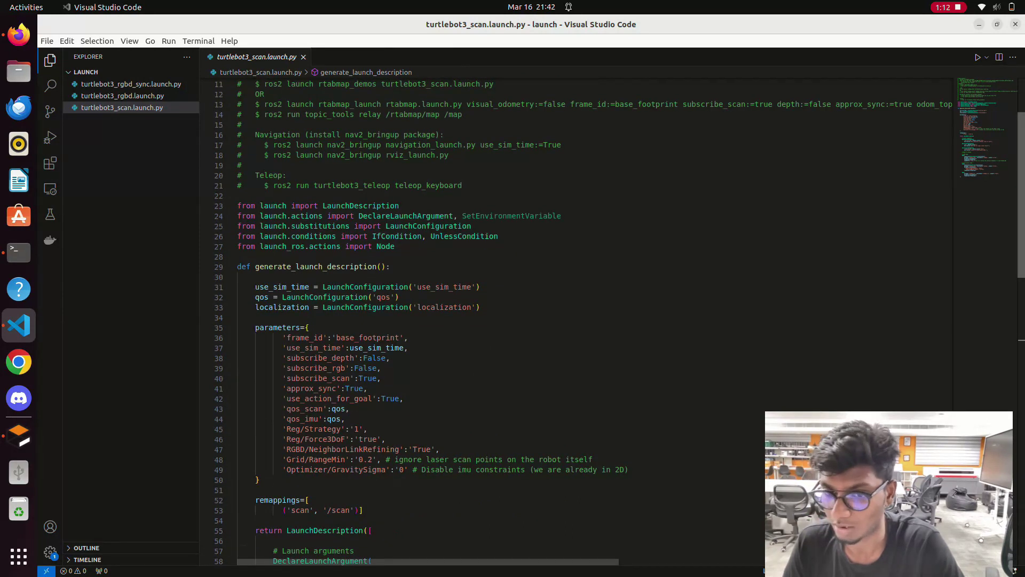
scroll(365, 388, up, 2)
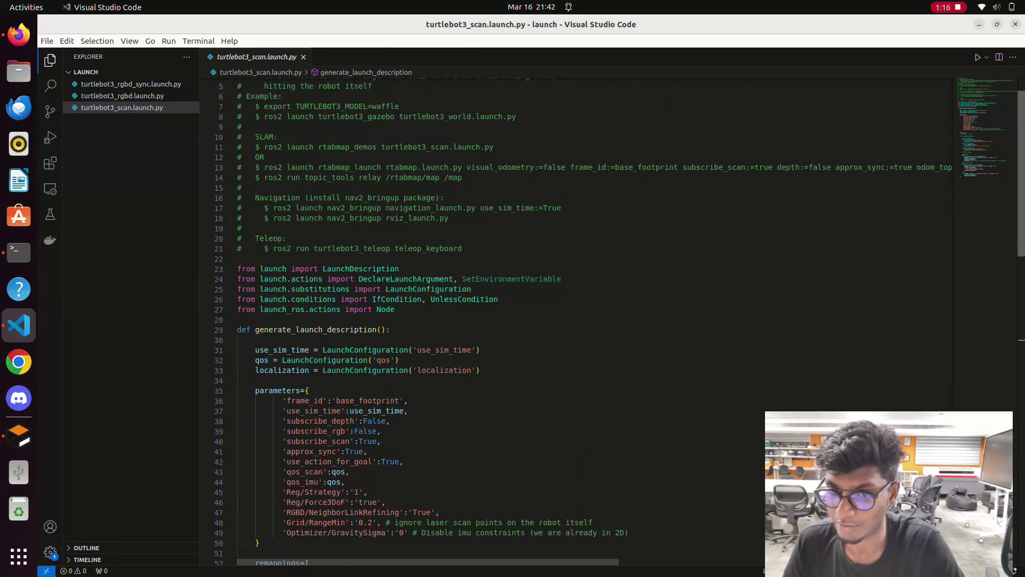
scroll(583, 320, down, 6)
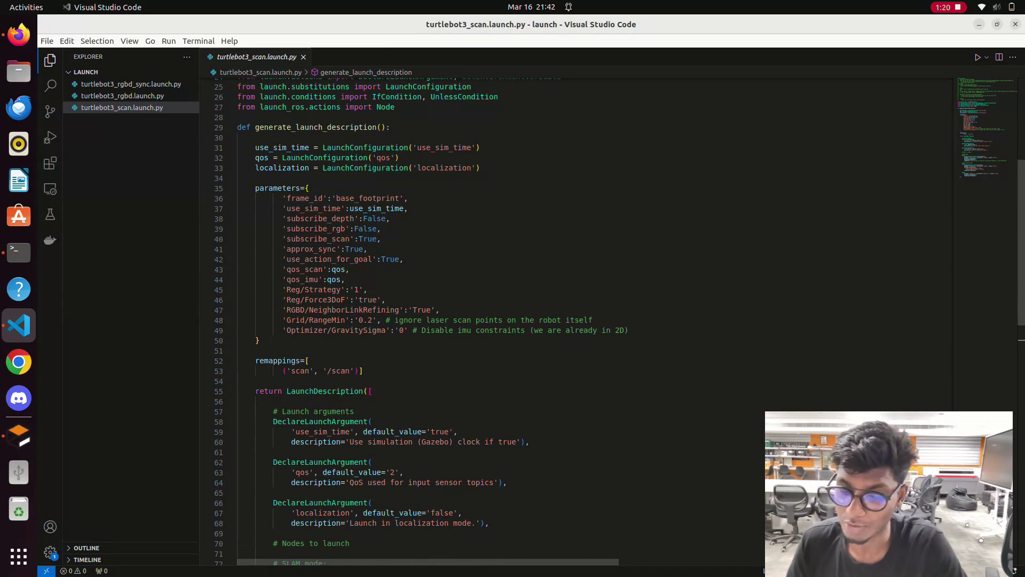
drag(255, 147, 399, 158)
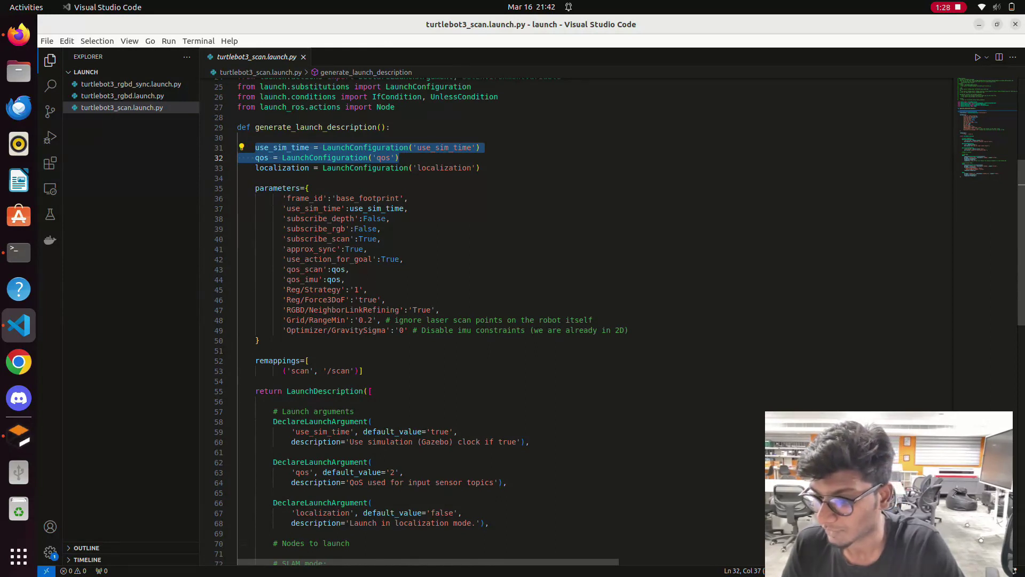
drag(239, 208, 238, 239)
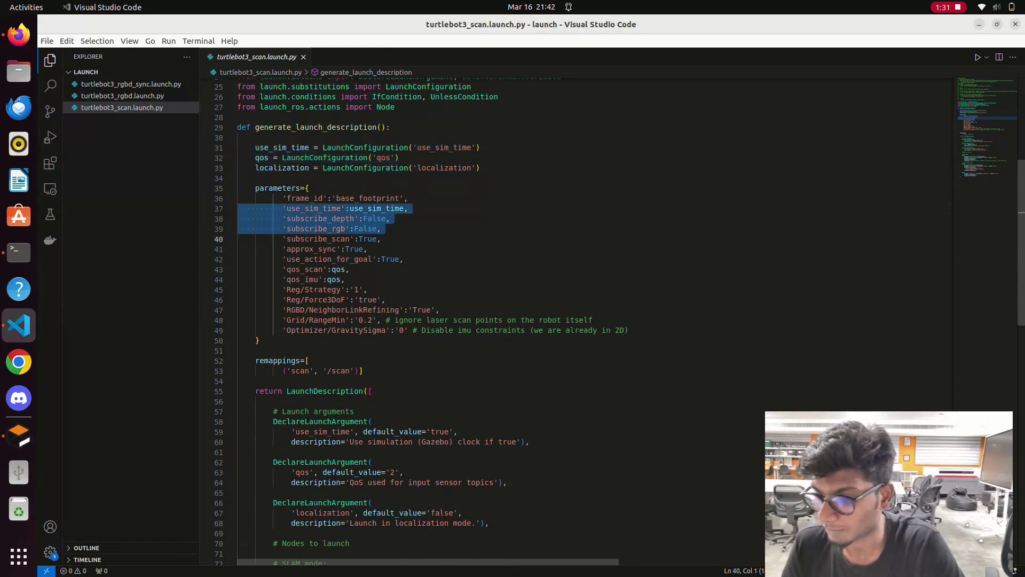
drag(238, 198, 239, 208)
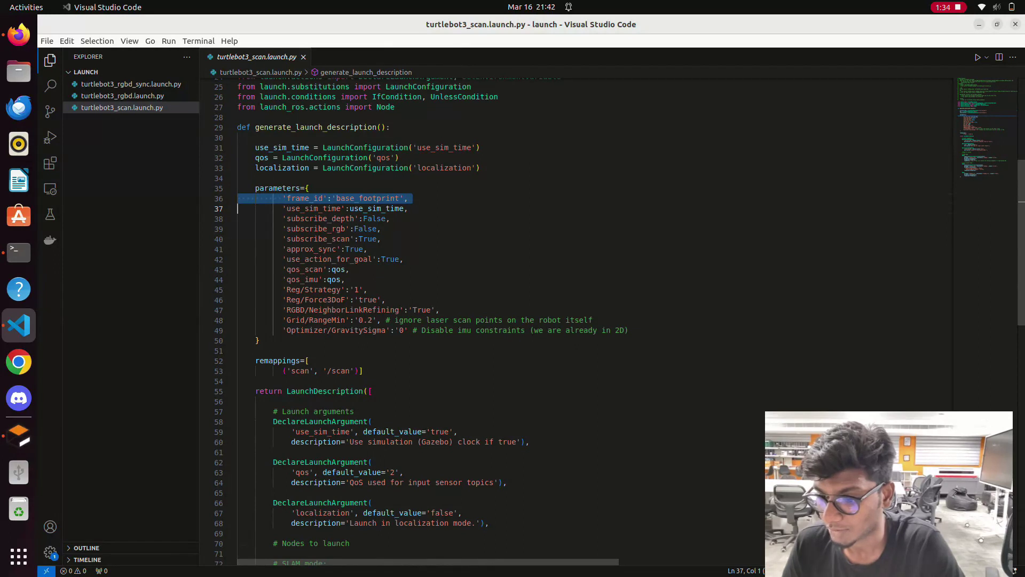
drag(239, 209, 238, 228)
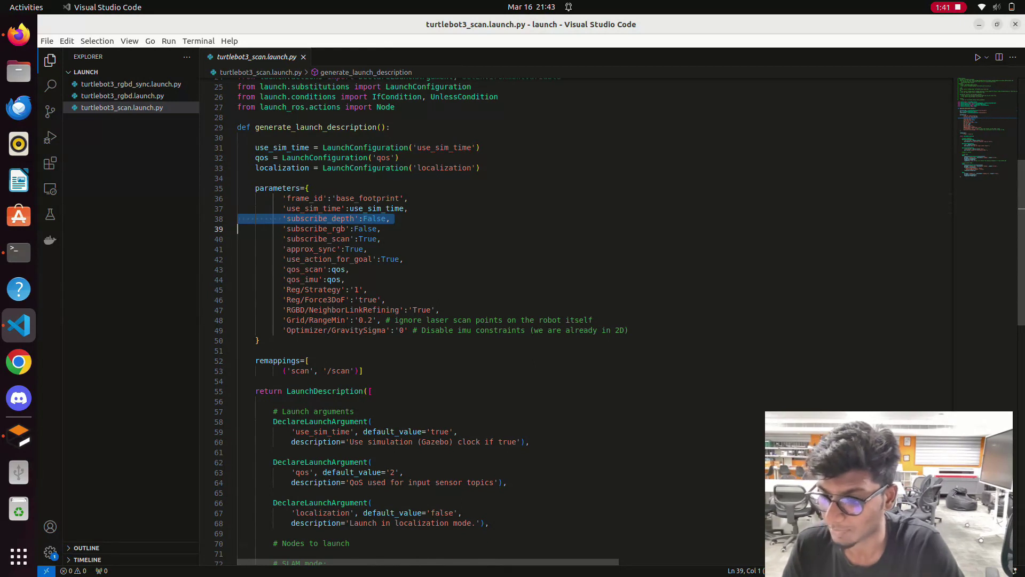
drag(238, 228, 238, 249)
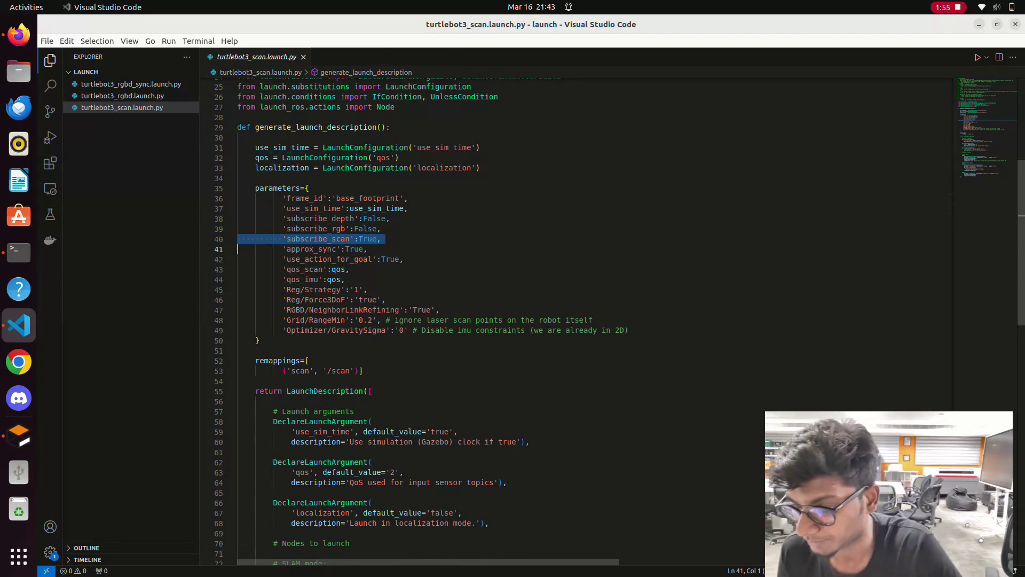
Examine the rest of the parameters block, from the qos_imu entry down to Optimizer/GravitySigma.
key(Down)
key(Down)
key(Down)
key(shift+Down)
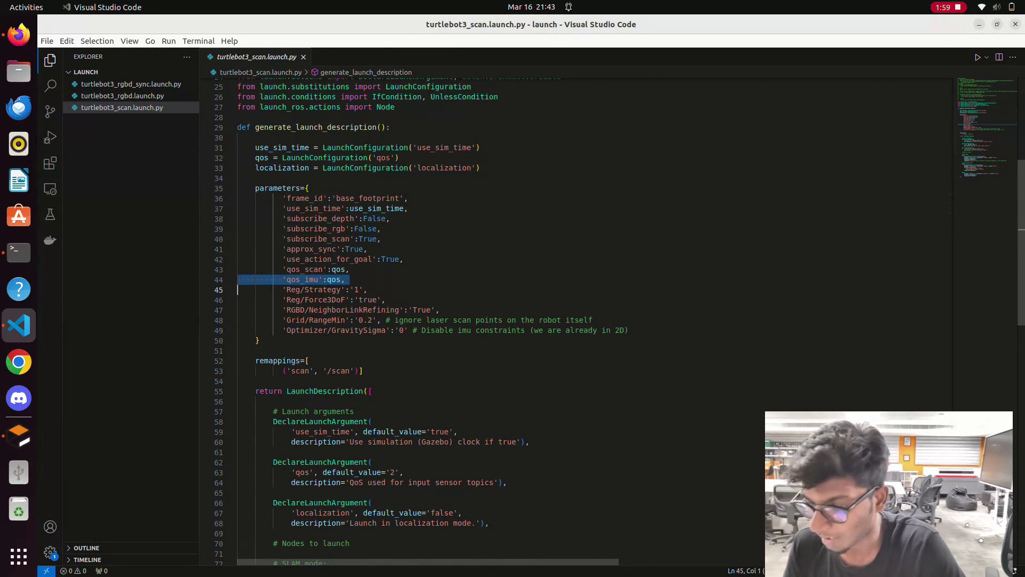
key(Down)
key(Down)
key(Down)
key(Down)
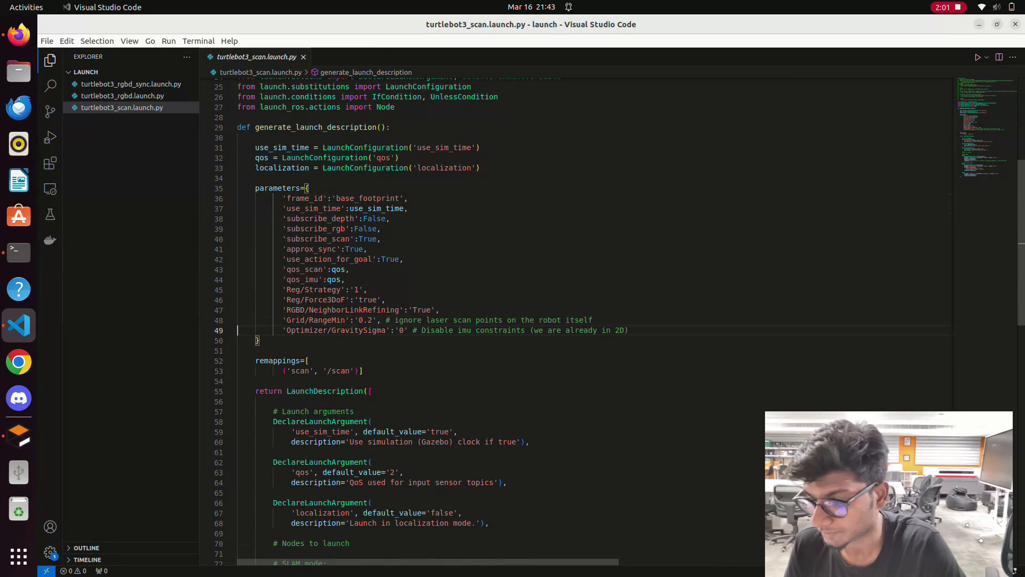
Review the scan remapping and the use_sim_time, qos and localization launch arguments, down to the SLAM mode node.
key(Down)
key(Down)
key(Down)
key(Down)
key(Down)
key(Down)
key(Down)
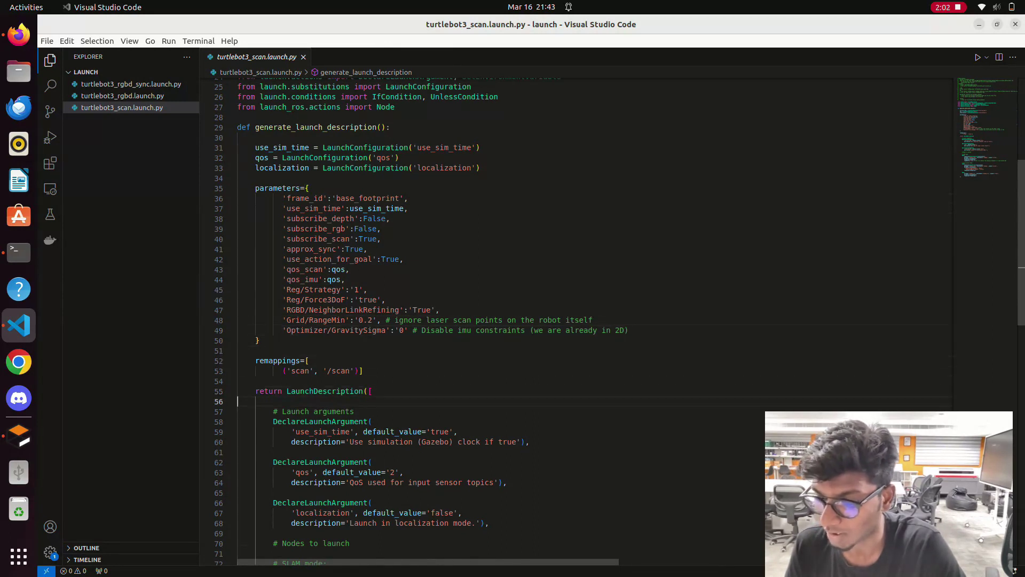
key(Down)
key(Down)
key(Down)
key(Down)
key(Down)
key(Down)
key(Down)
key(Down)
key(Down)
key(Down)
key(Down)
key(Down)
key(Down)
key(Down)
key(Down)
key(Down)
key(Down)
key(Down)
key(Down)
key(Down)
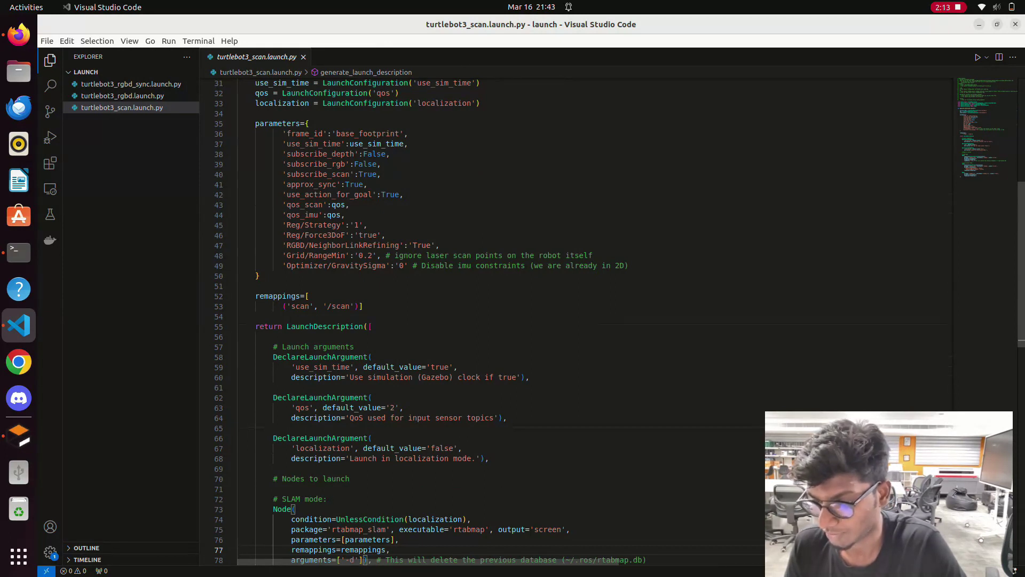
Review the localization mode node and the rtabmap_viz node through its remappings at the end of the launch file.
key(Down)
key(Down)
key(Down)
key(Down)
key(Down)
key(Down)
key(Down)
key(Down)
key(Down)
key(Down)
key(Down)
key(Down)
key(Down)
key(Down)
key(Down)
key(Down)
key(Down)
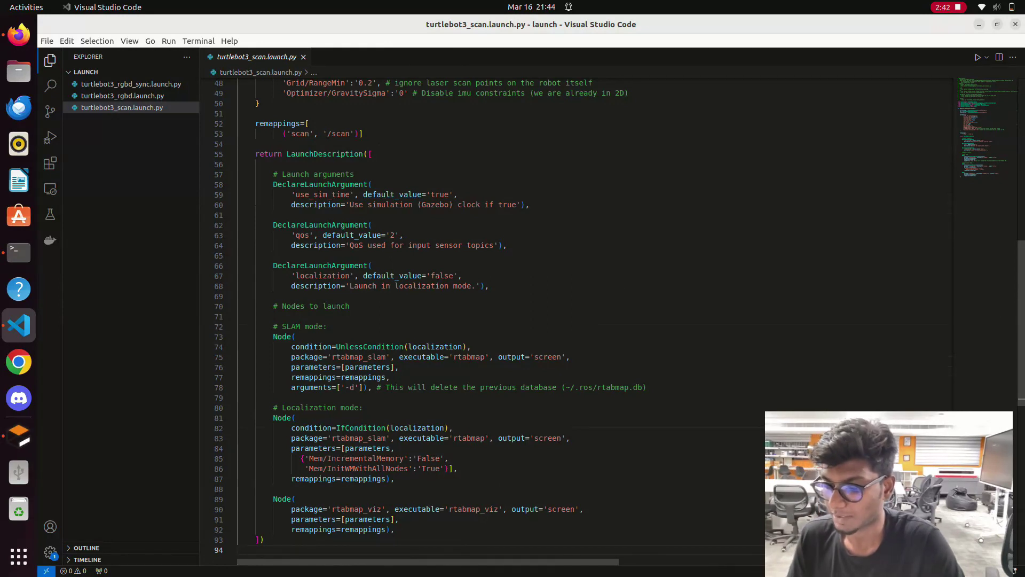
click(526, 509)
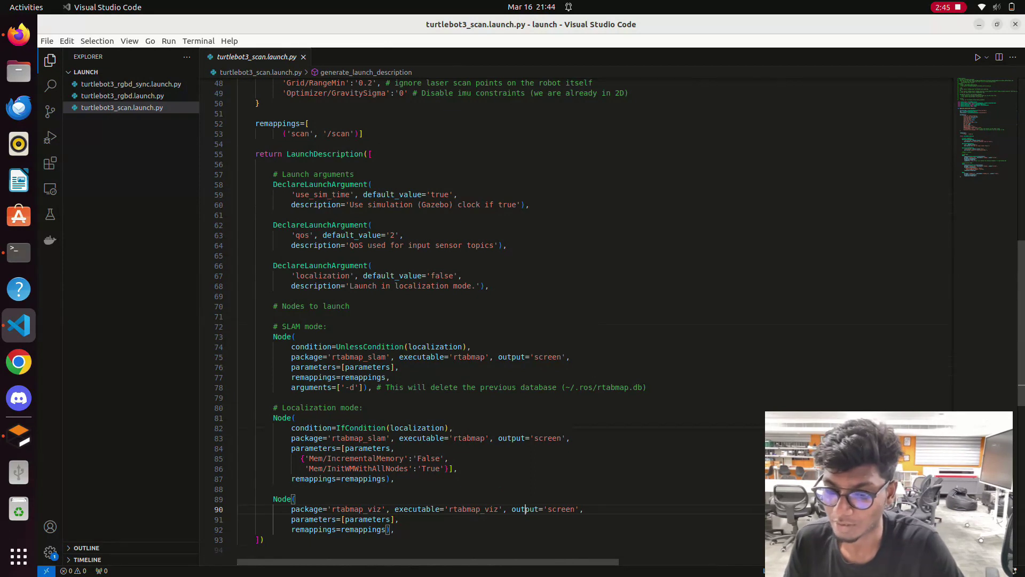
triple_click(342, 529)
Switch to Terminal's third session and run ros2 launch rtabmap_demos turtlebot3_scan.launch.py.
click(19, 251)
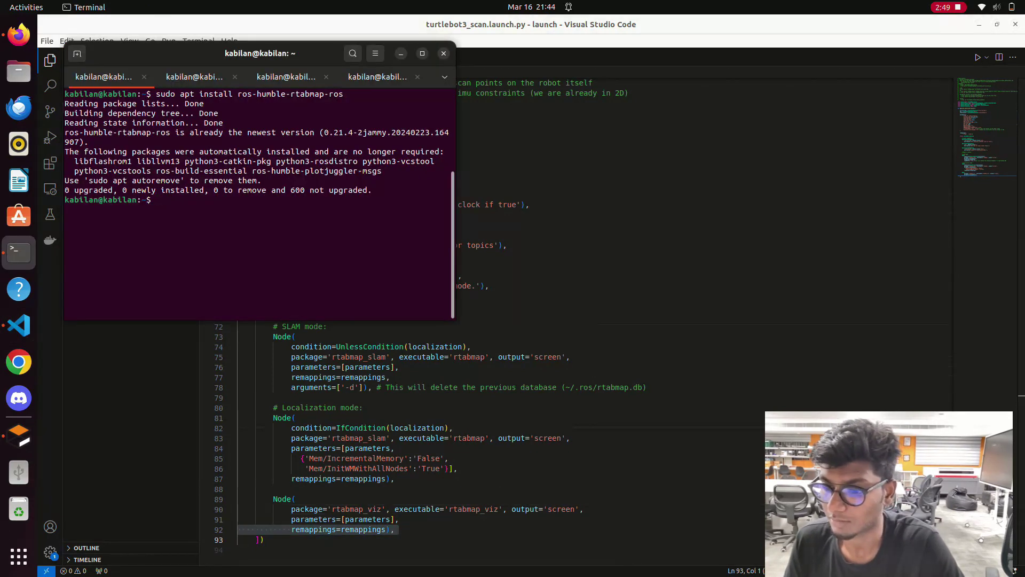
key(alt+3)
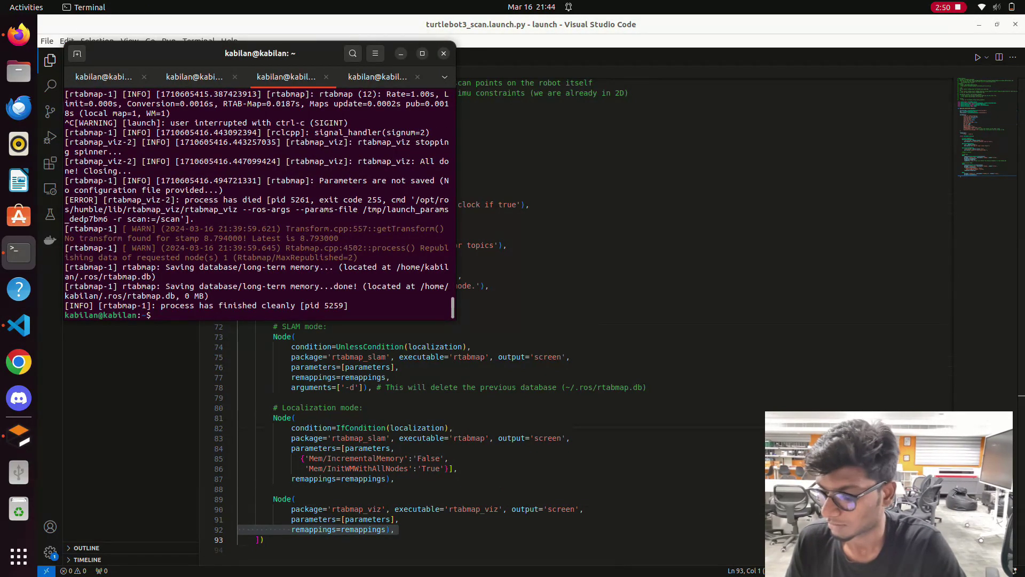
key(Up)
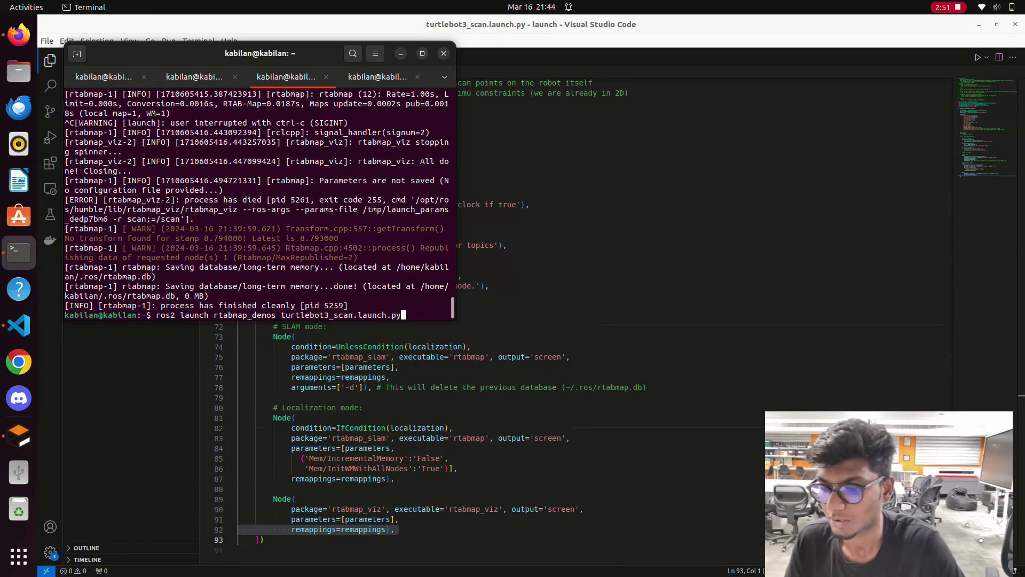
key(Return)
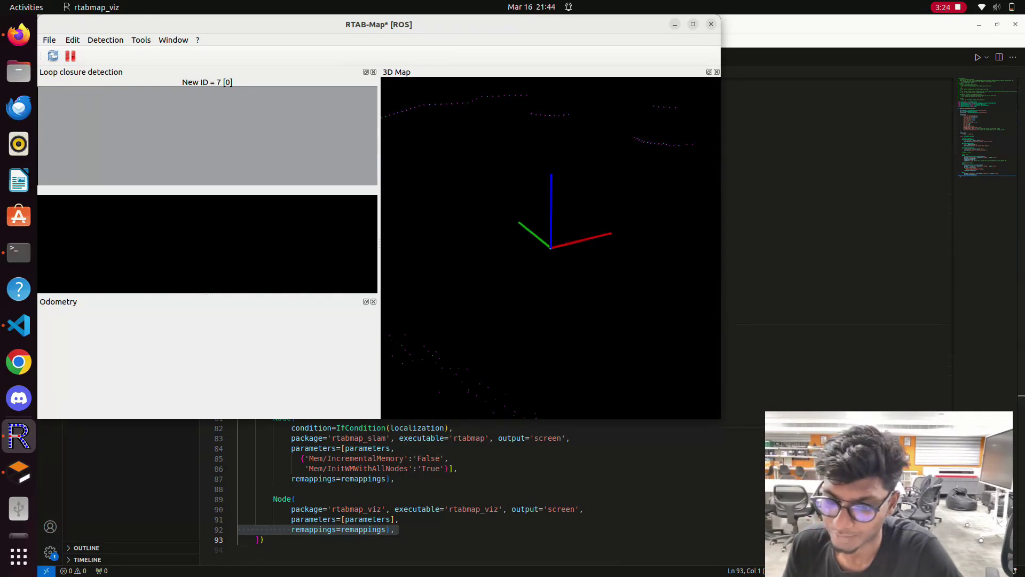
Return to Visual Studio Code and recheck the localization node settings, the parameters and the usage comments heading the launch file.
key(alt+Tab)
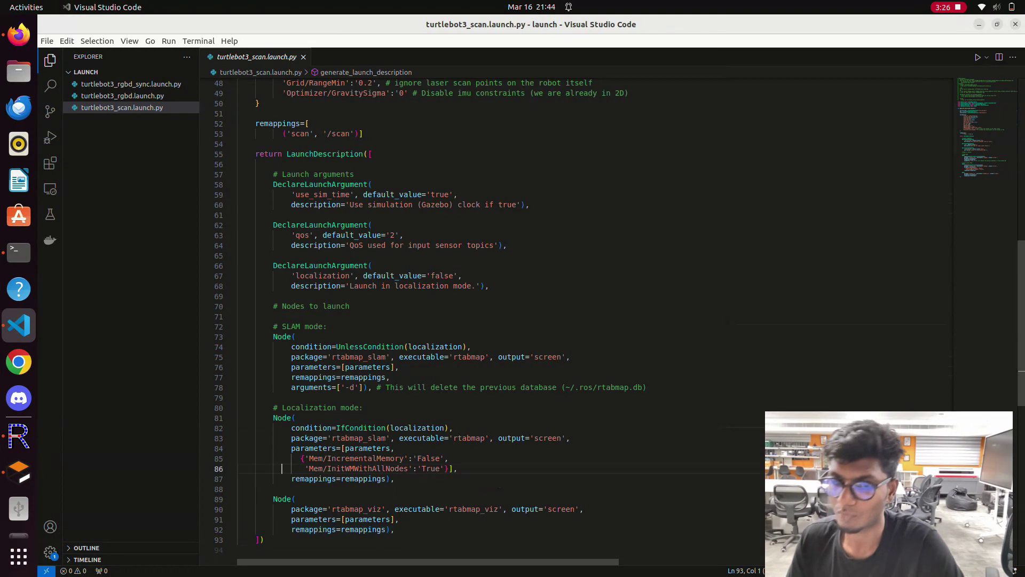
click(448, 469)
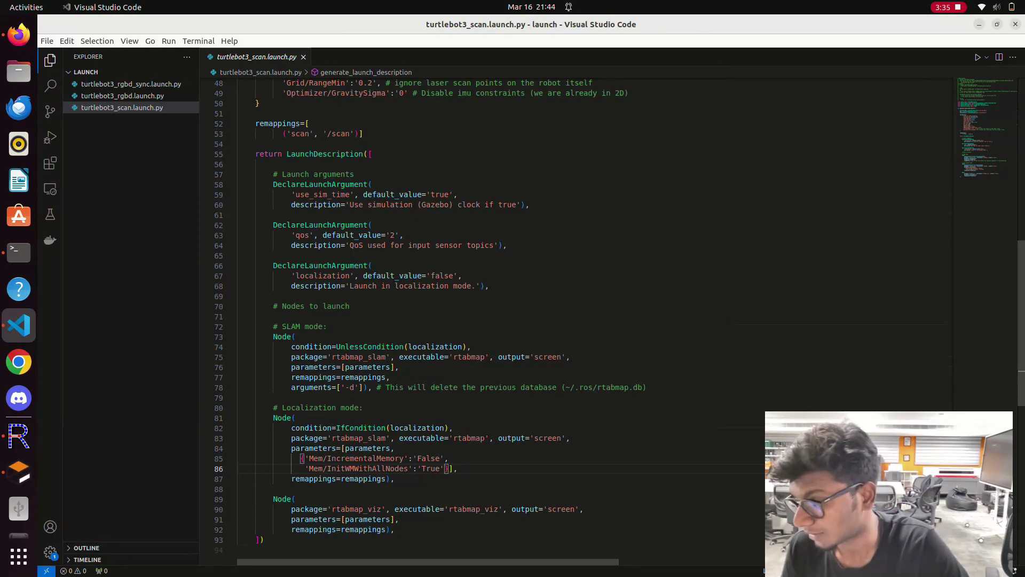
scroll(582, 321, up, 12)
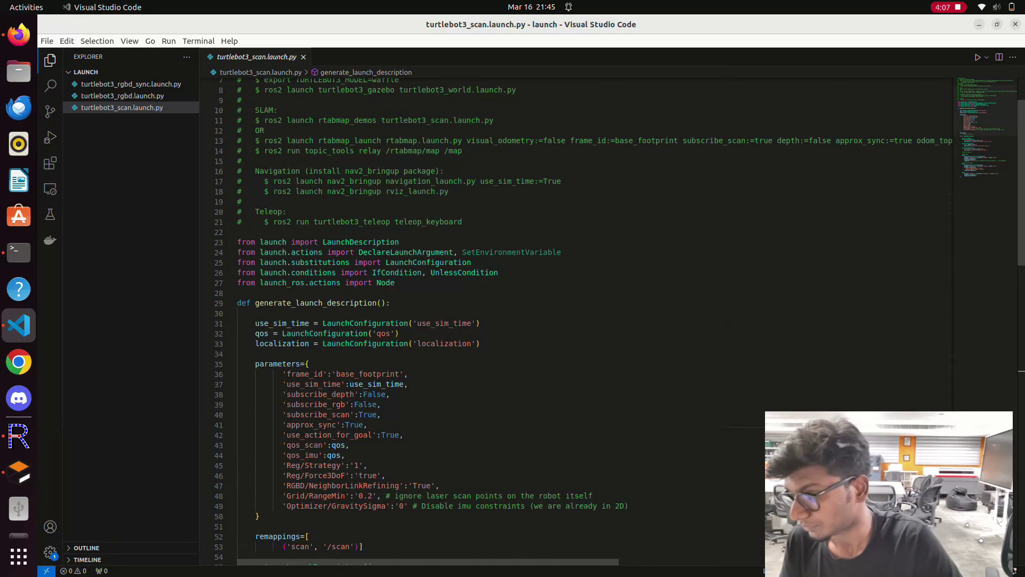
scroll(534, 320, up, 2)
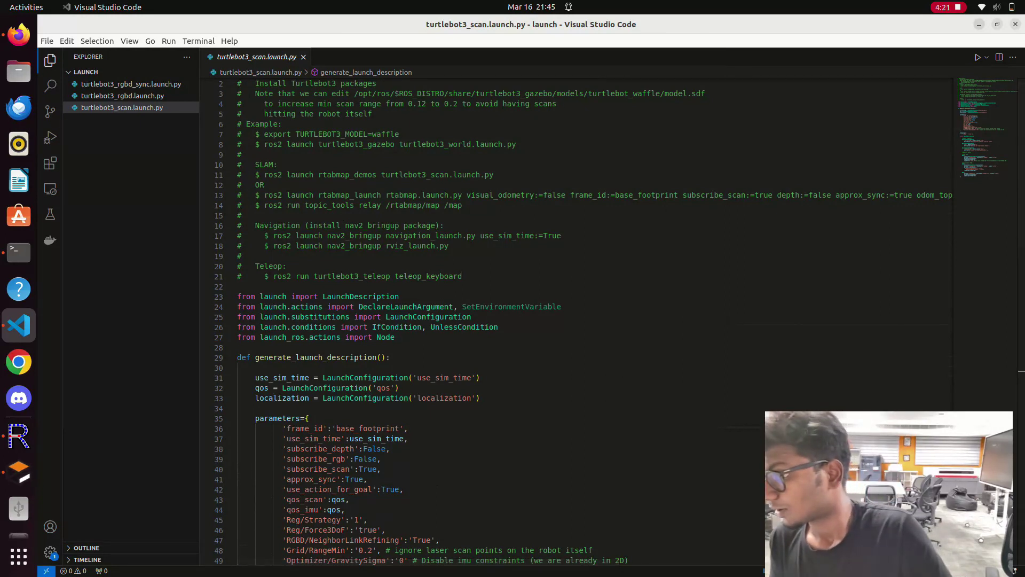
Minimize the code editor and list the active ROS topics with ros2 topic list in Terminal's fourth session.
key(super+h)
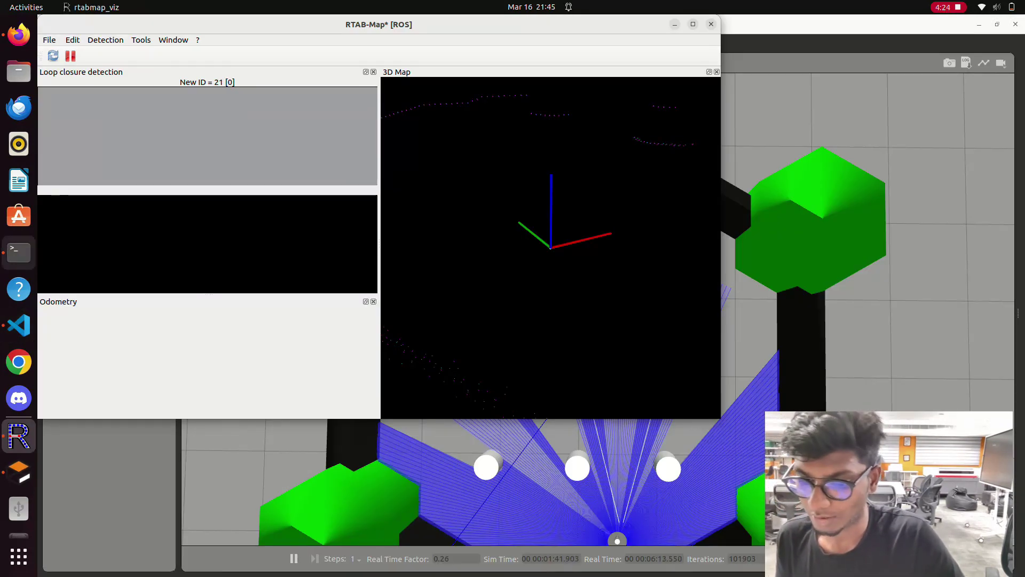
click(19, 252)
key(ctrl+shift+t)
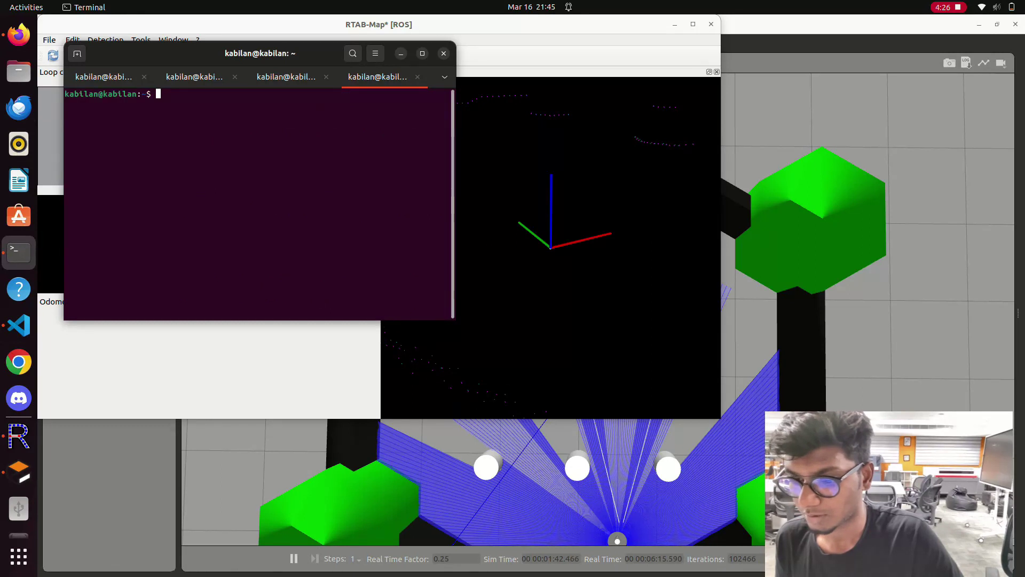
text(ros2 )
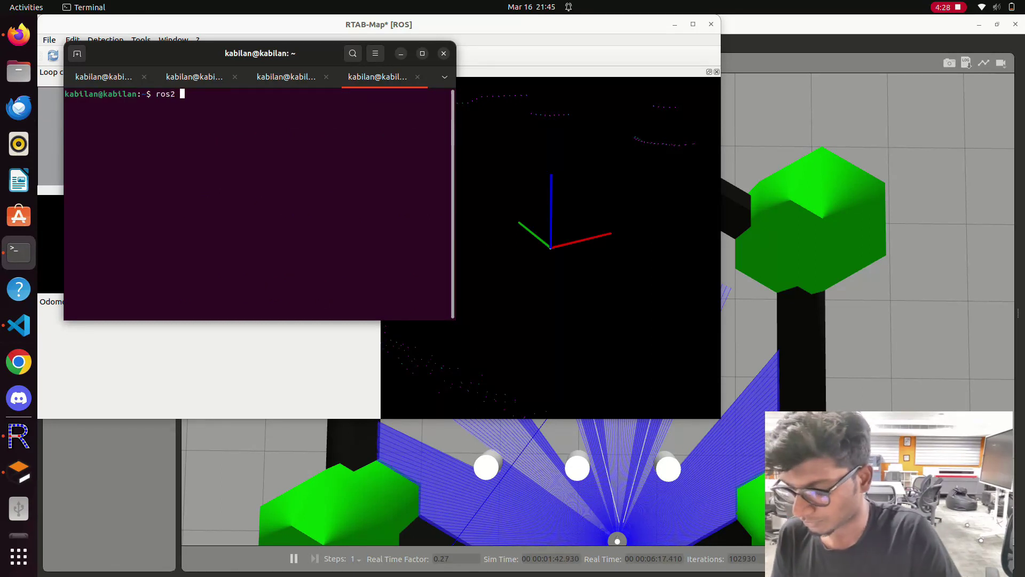
text(topi)
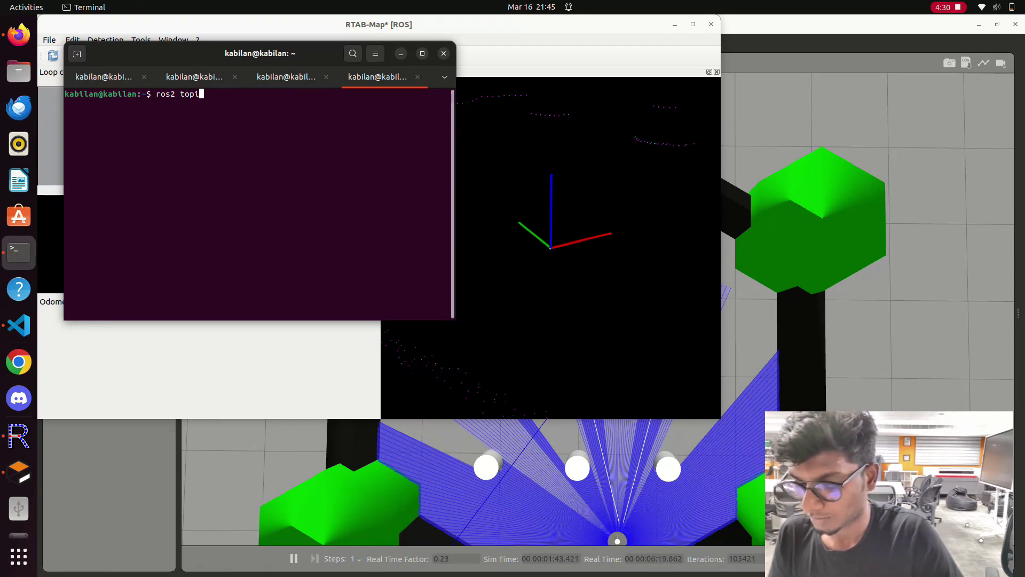
text(c list)
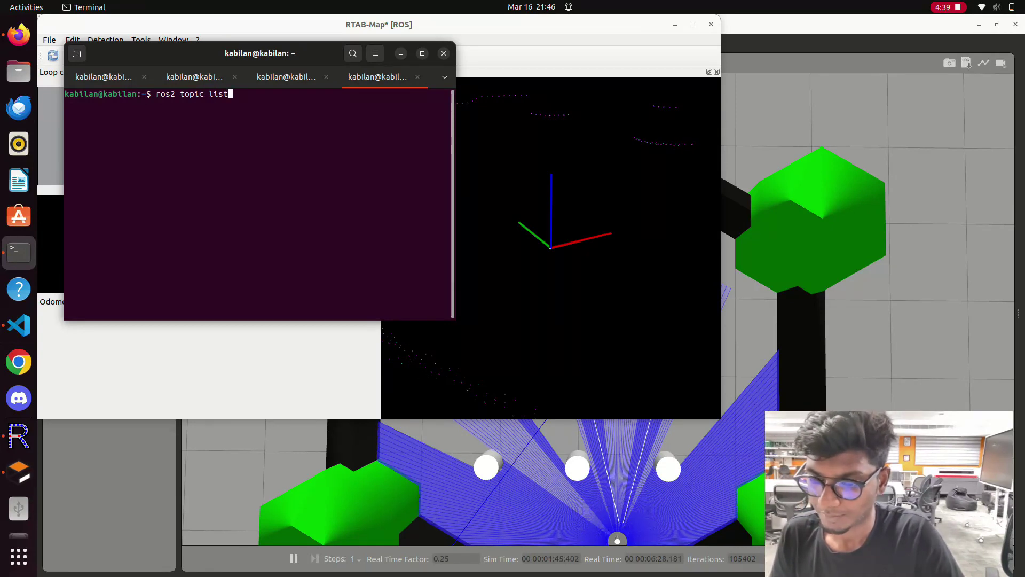
key(Return)
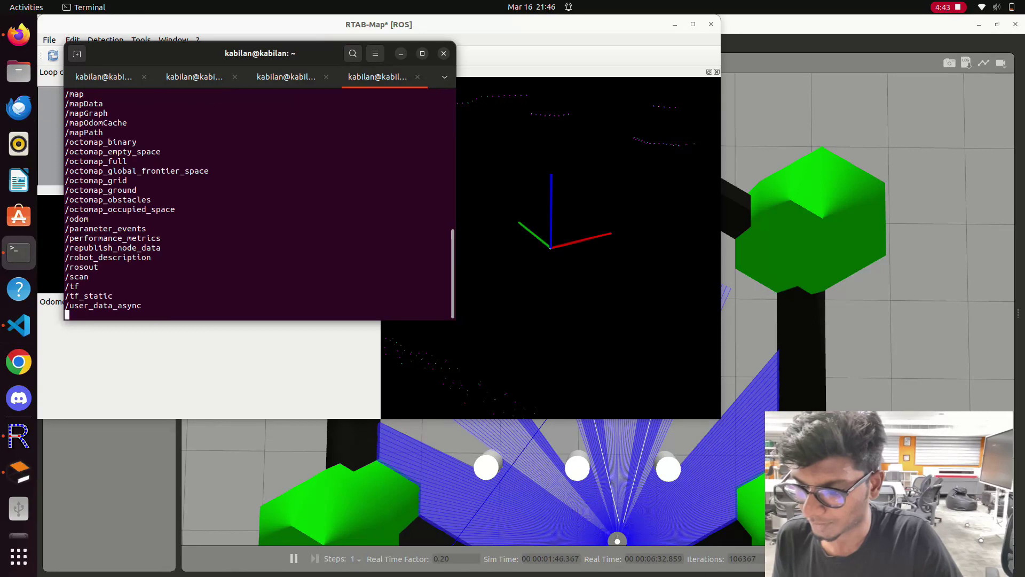
Read back through the ROS topic list to its beginning and launch rqt from the same Terminal session.
scroll(259, 206, up, 4)
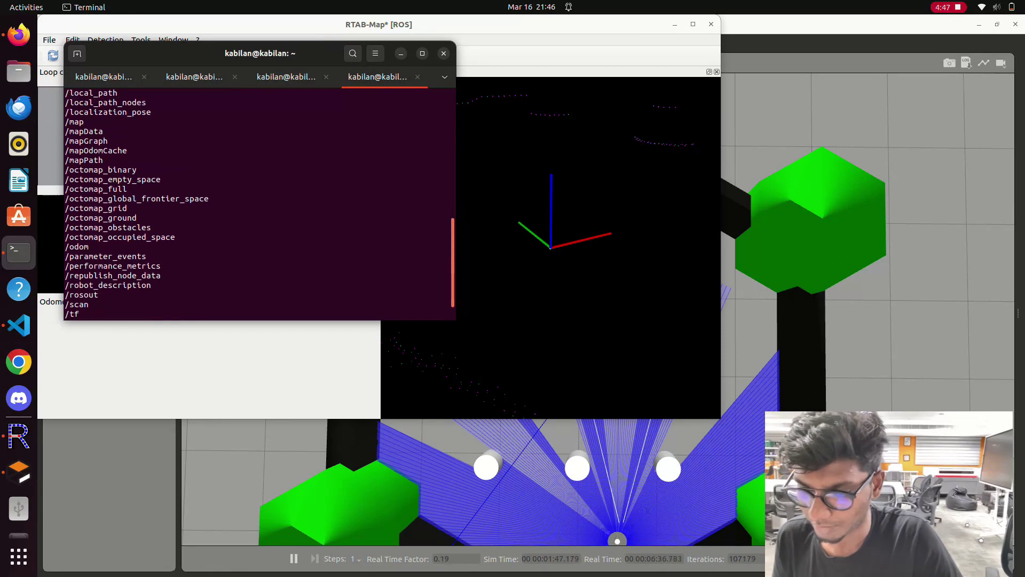
scroll(259, 206, up, 8)
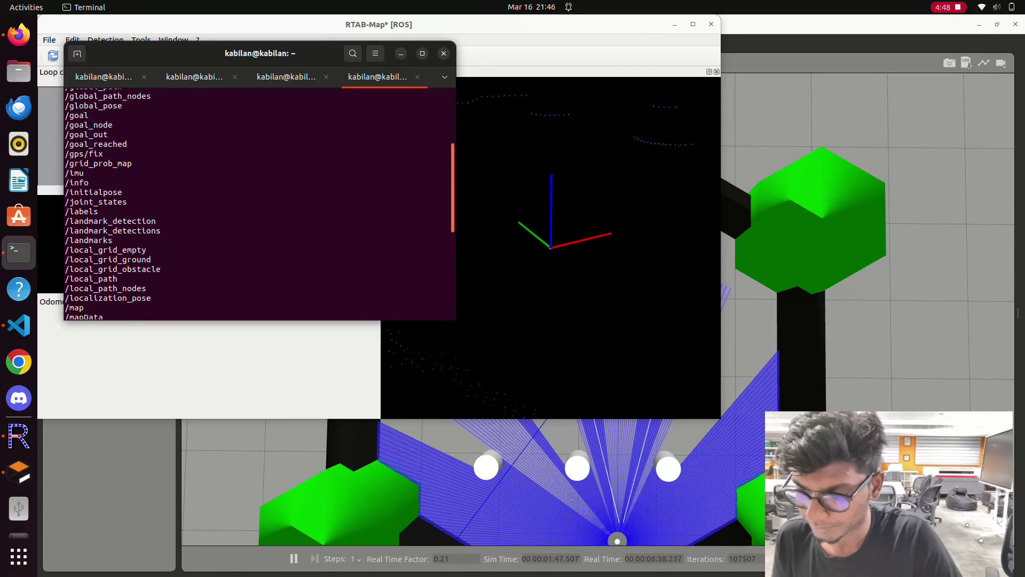
scroll(259, 206, up, 6)
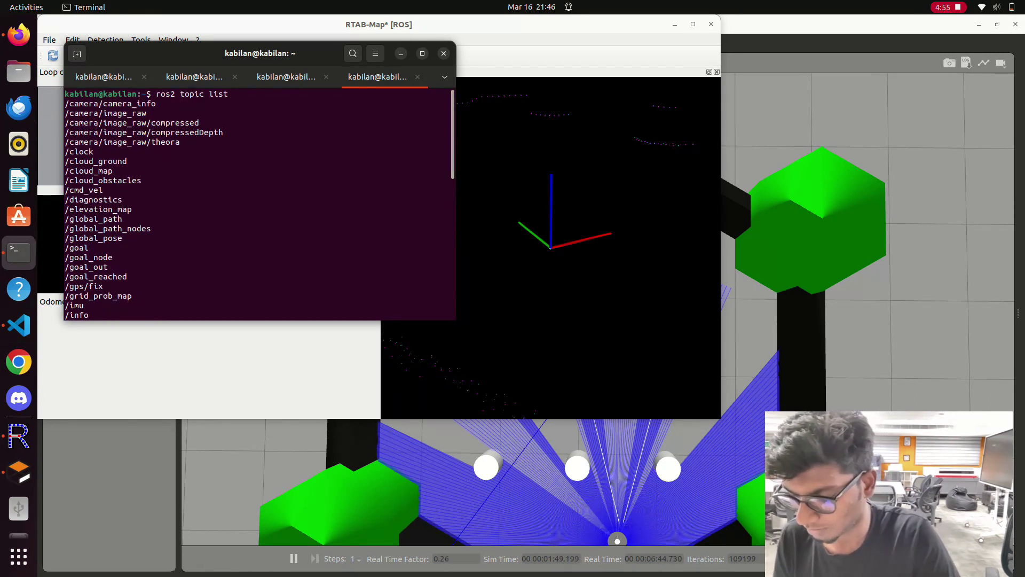
text(rqt)
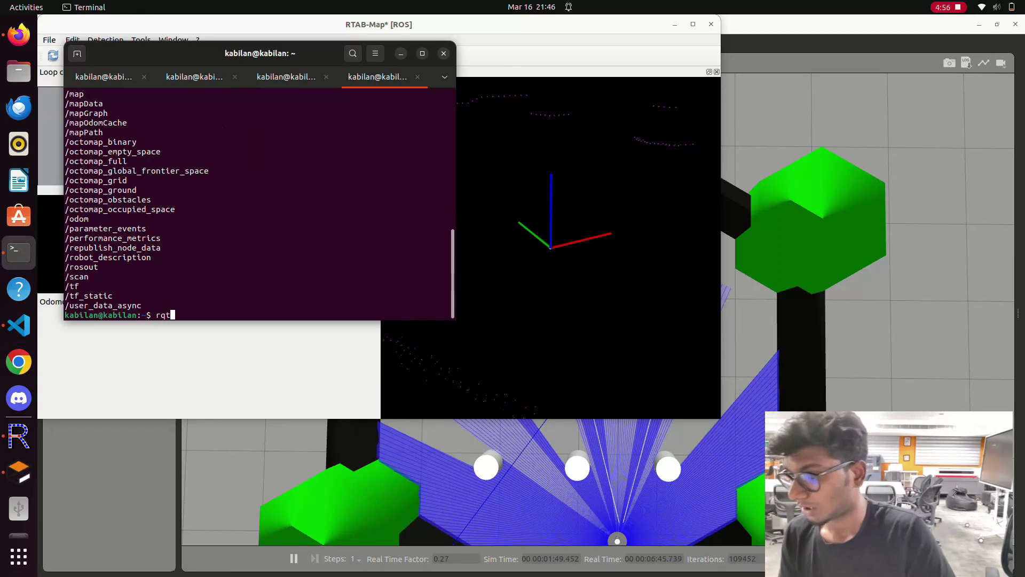
key(Return)
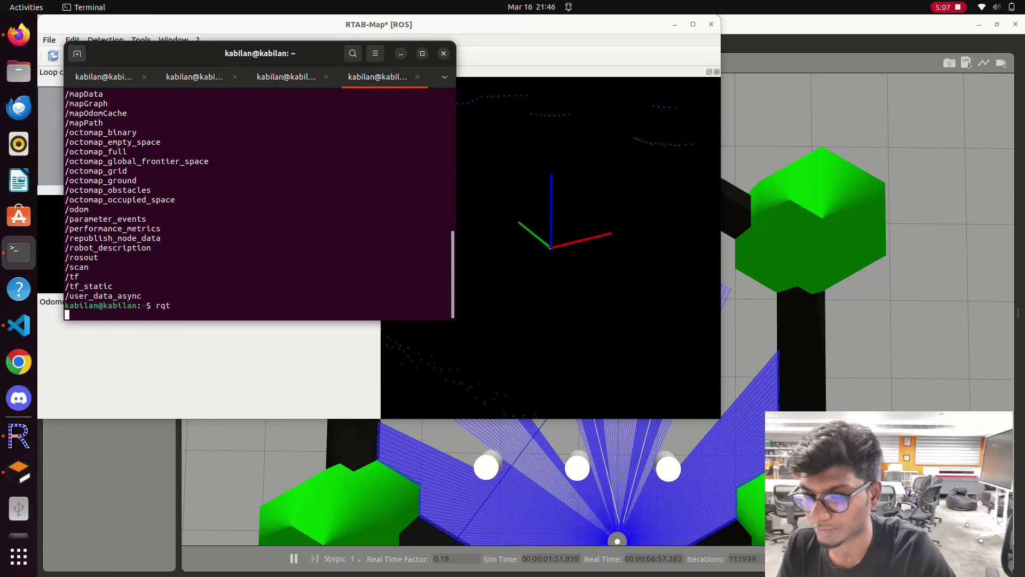
Open a fifth Terminal session and examine the topics linking /rtabmap to /rtabmap_viz, including /mapData, in the rqt node graph.
key(ctrl+shift+t)
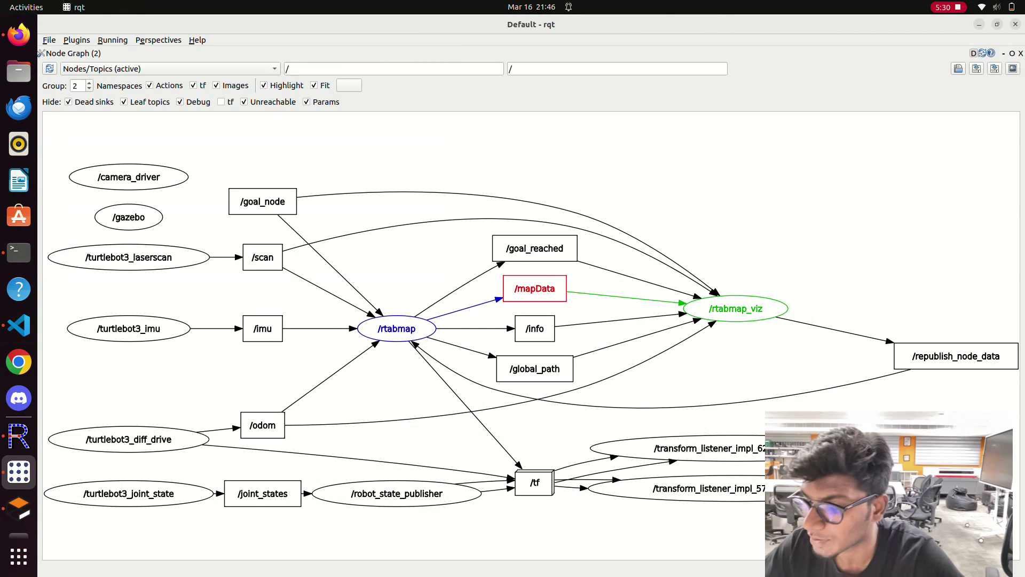
mouse_move(522, 274)
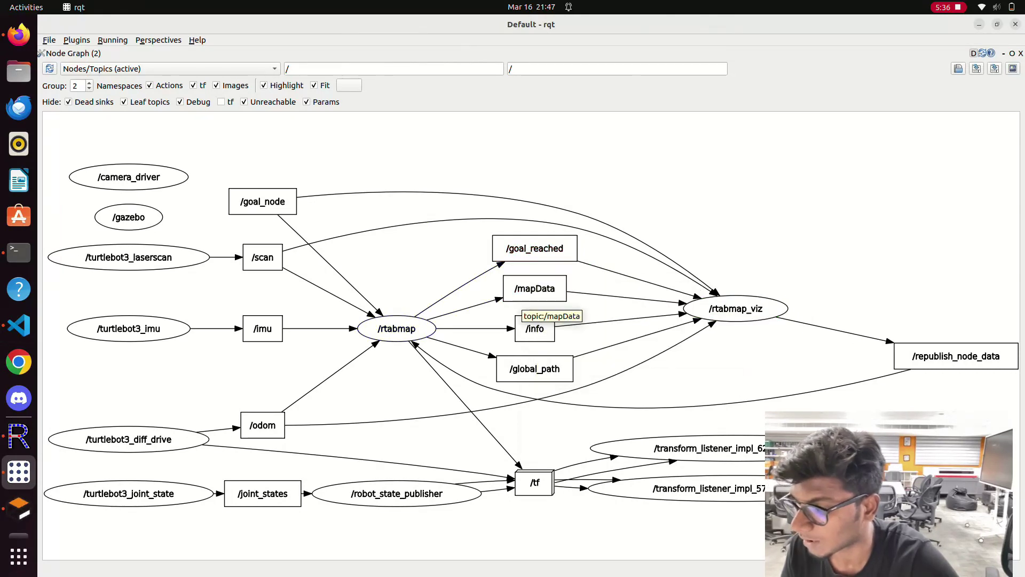
mouse_move(528, 350)
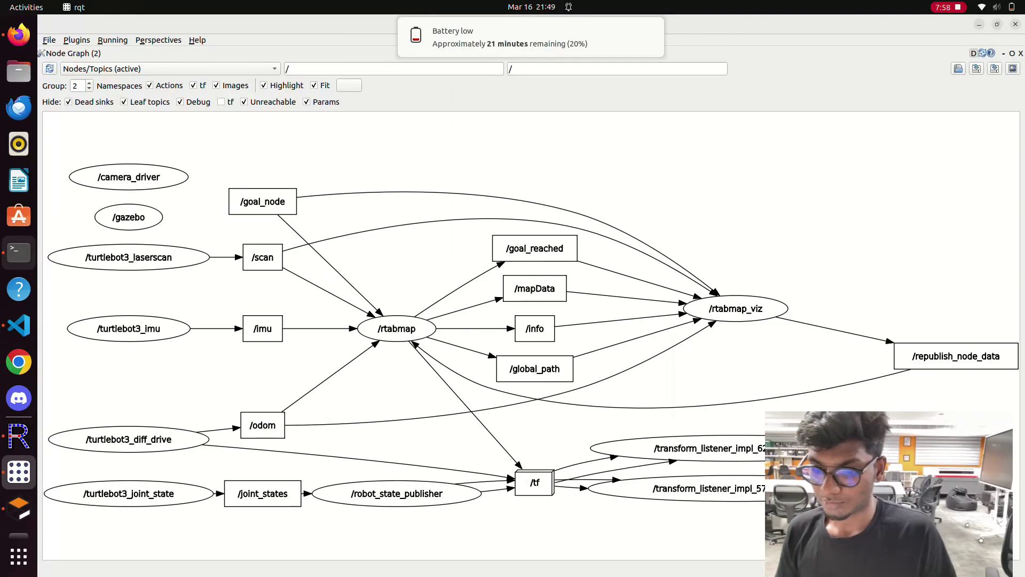
Switch to Terminal's new session and run ros2 run teleop_twist_keyboard teleop_twist_keyboard.
click(19, 252)
text(ros2 run tele)
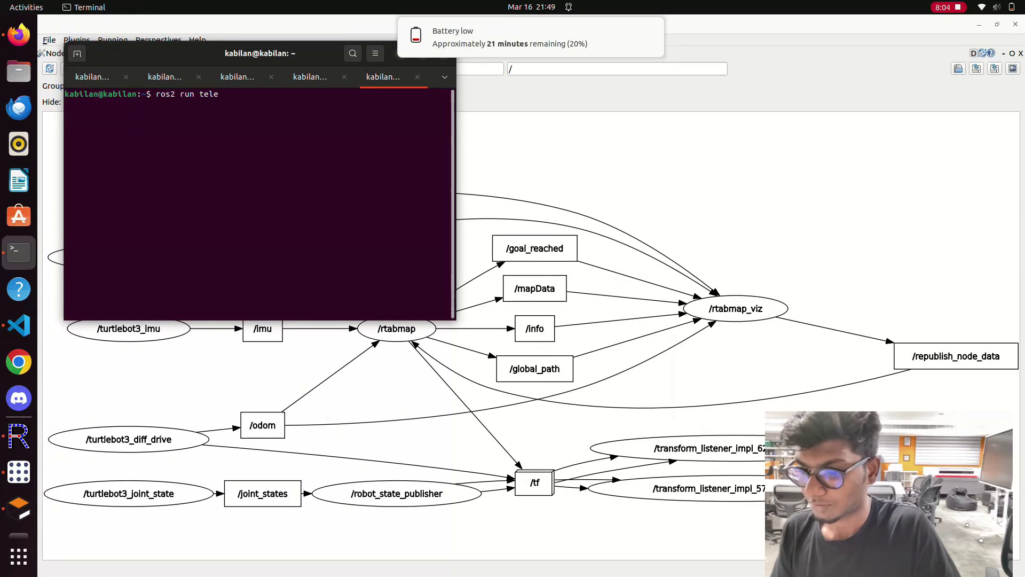
key(Tab)
text(k)
key(Tab)
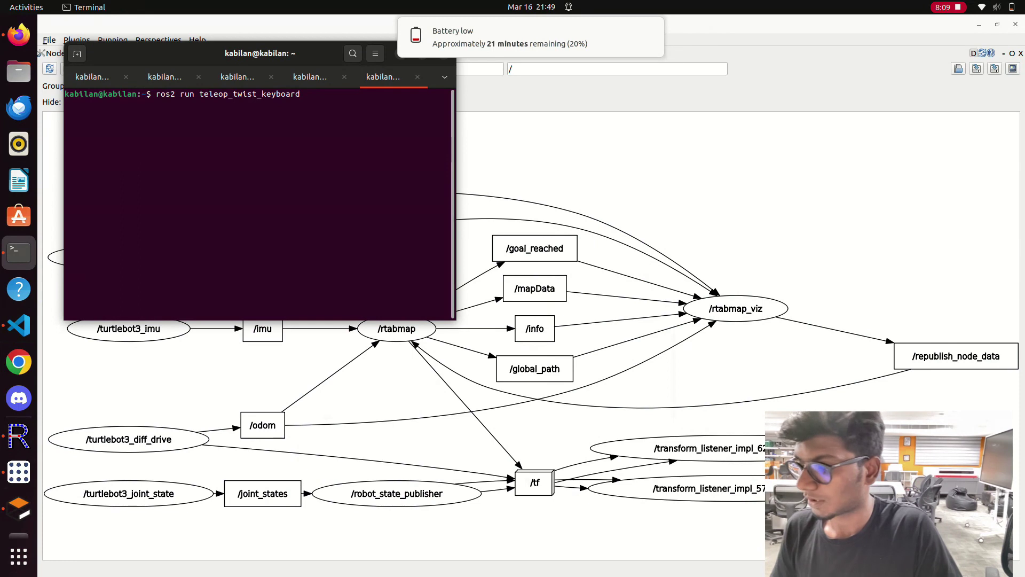
key(Tab)
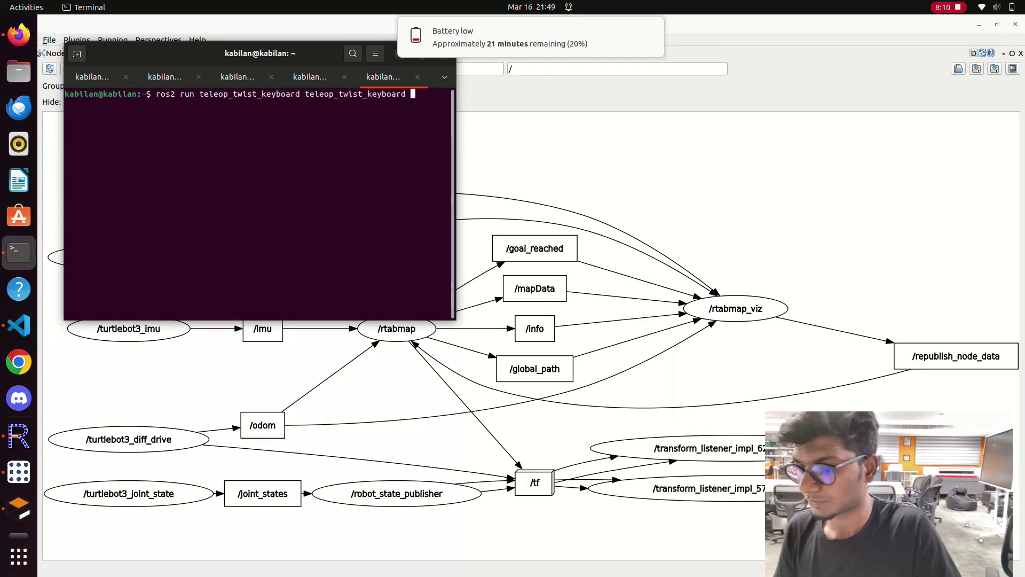
key(Return)
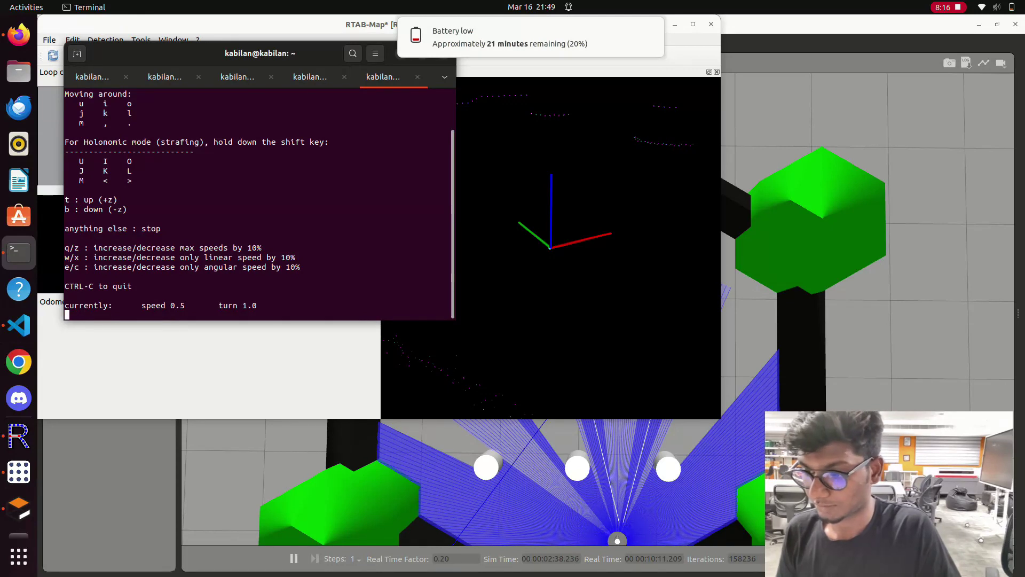
Move the teleop terminal off the 3D Map, drive the robot forward, and switch to the RTAB-Map window.
drag(260, 53, 209, 104)
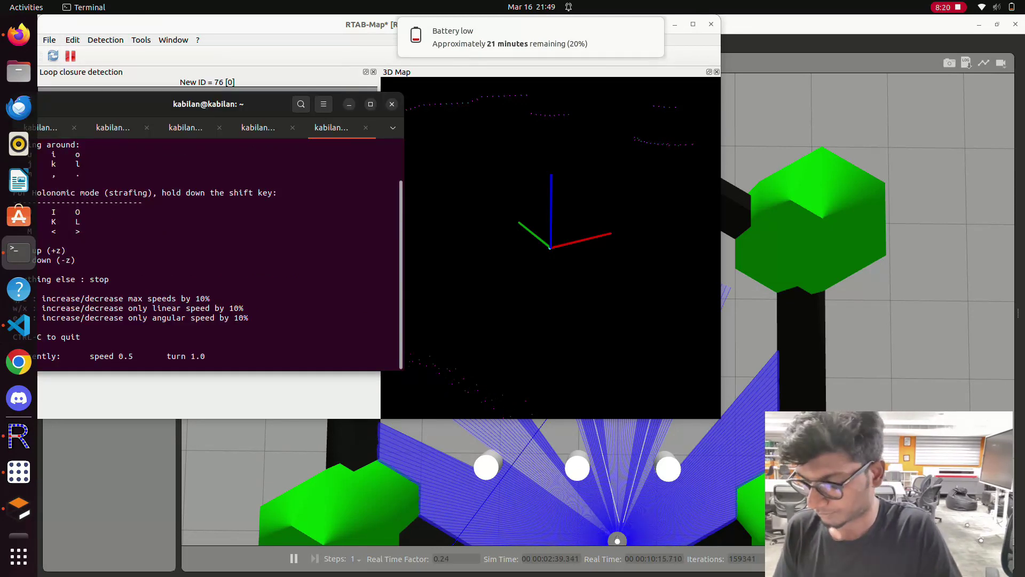
key(i)
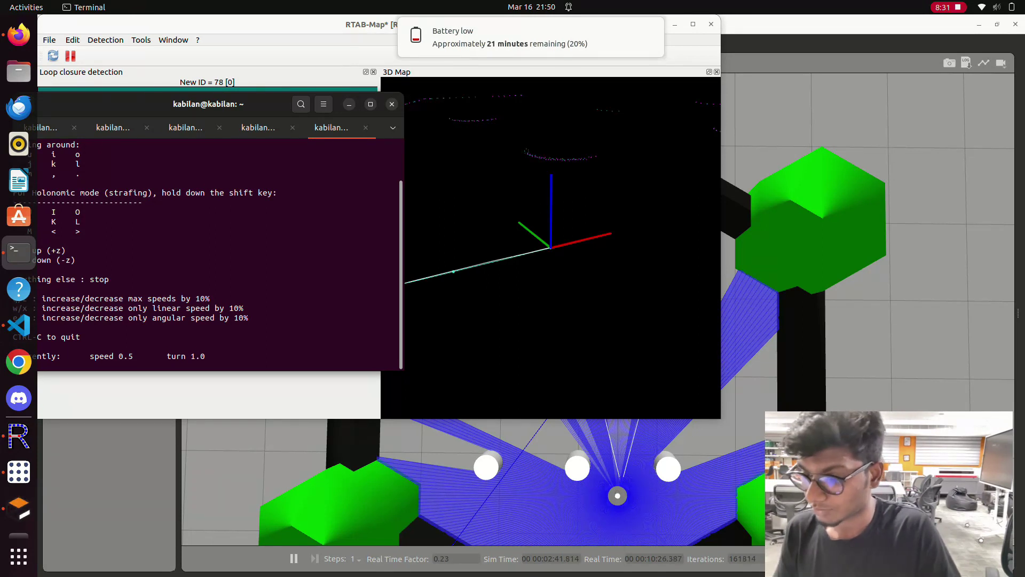
key(alt+Tab)
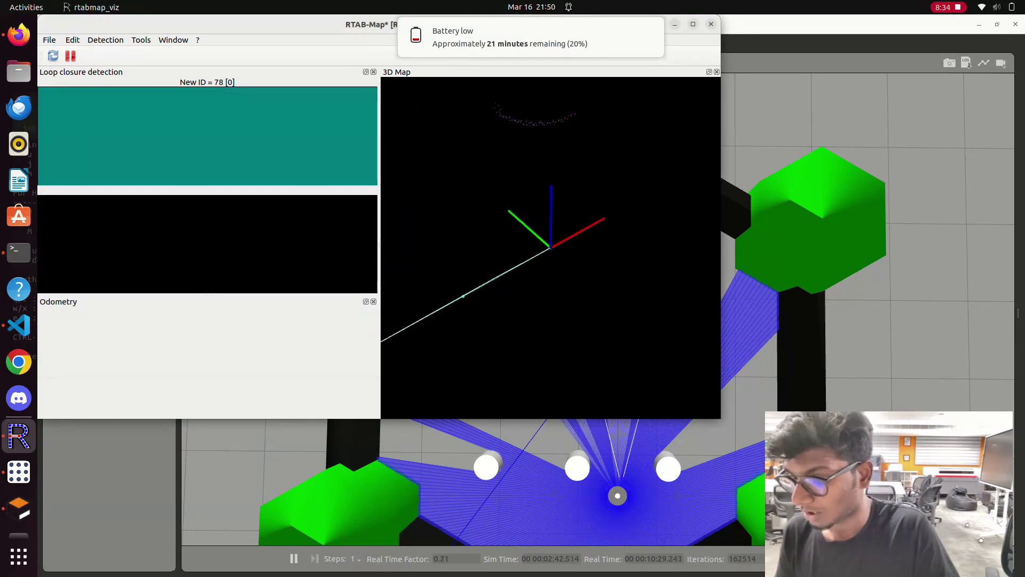